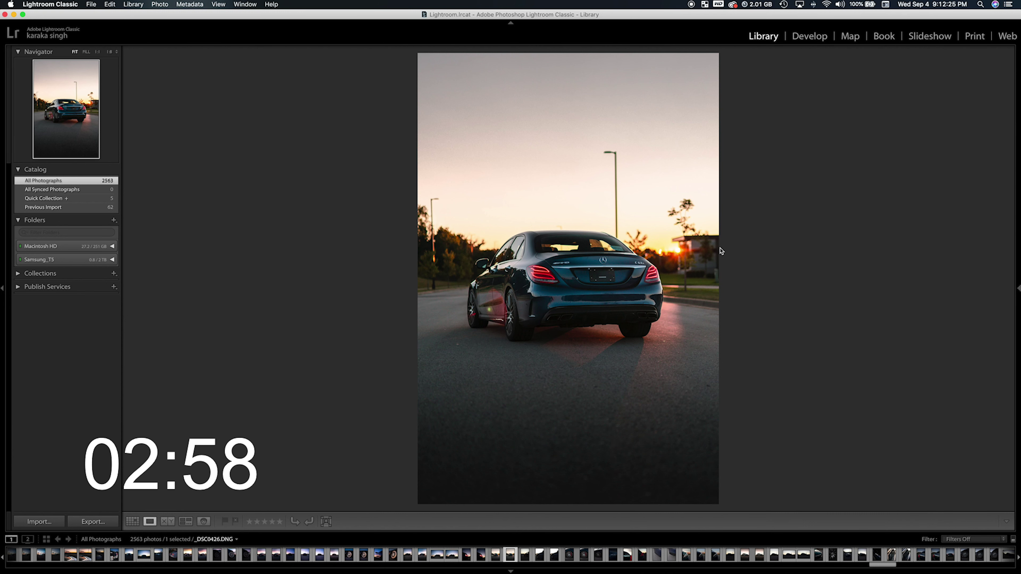
# - Send the sunset Mercedes photo from Lightroom to Photoshop CC 2019 and quit Lightroom
pyautogui.rightClick(587, 217)
pyautogui.moveTo(695, 307)
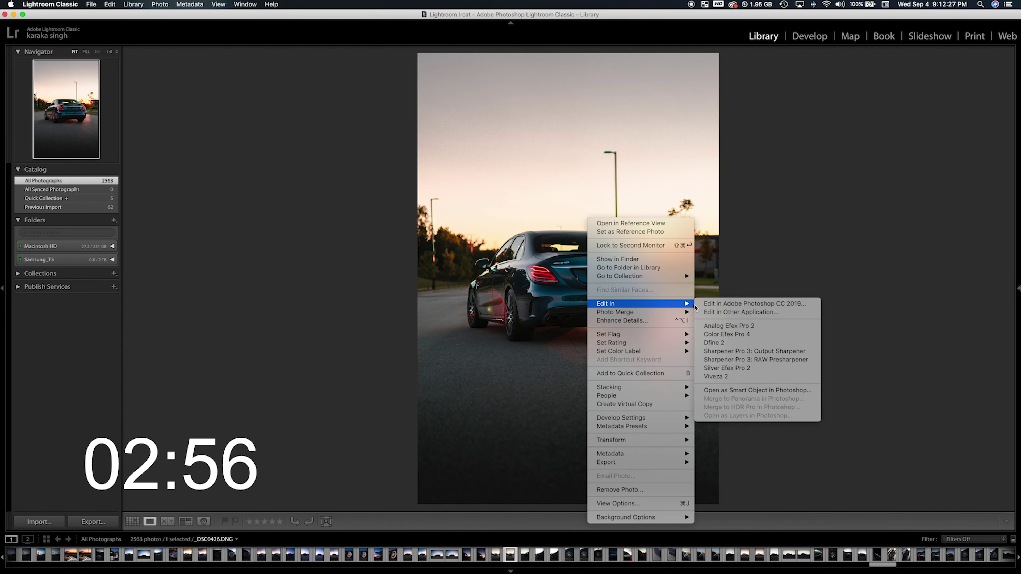
pyautogui.click(713, 306)
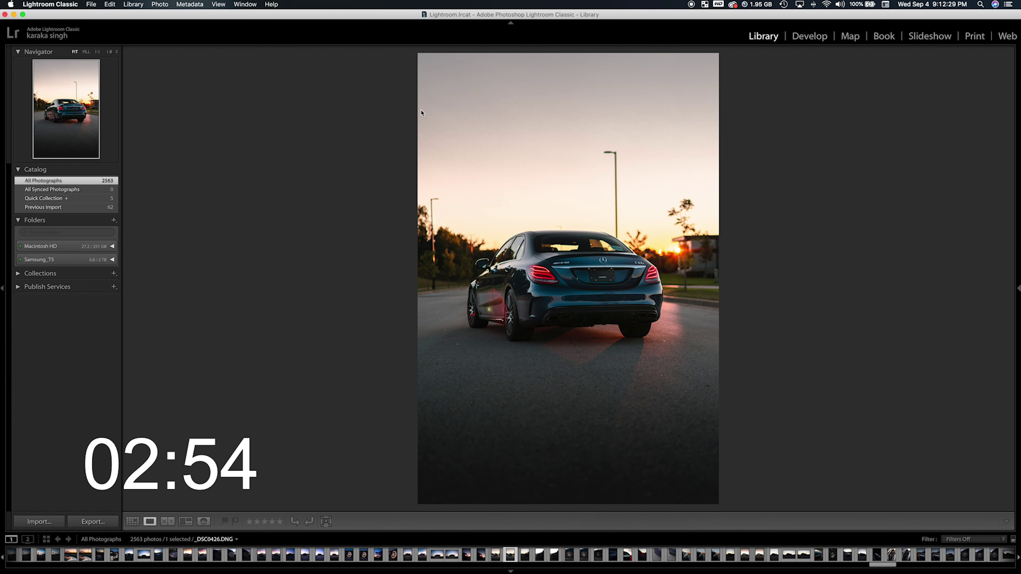
pyautogui.click(5, 14)
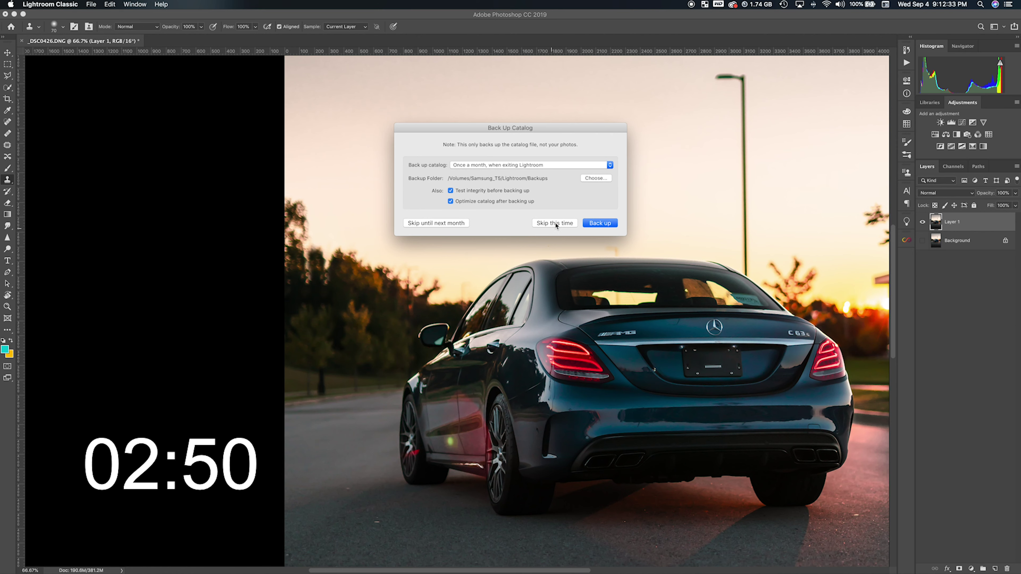
# - Close Lightroom without backing up the catalog
pyautogui.click(556, 224)
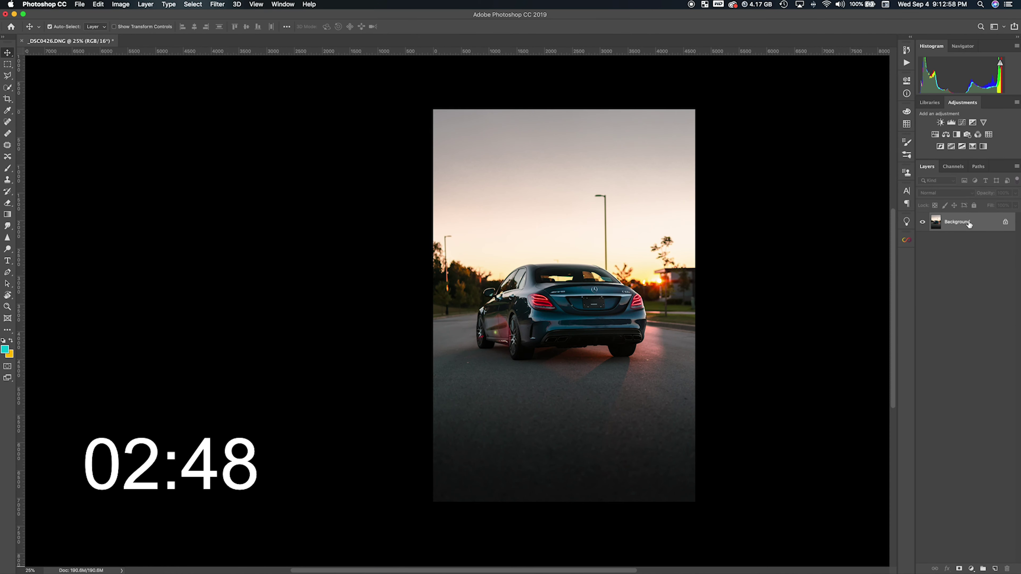
pyautogui.scroll(-2, 777, 320)
pyautogui.hscroll(2, 777, 319)
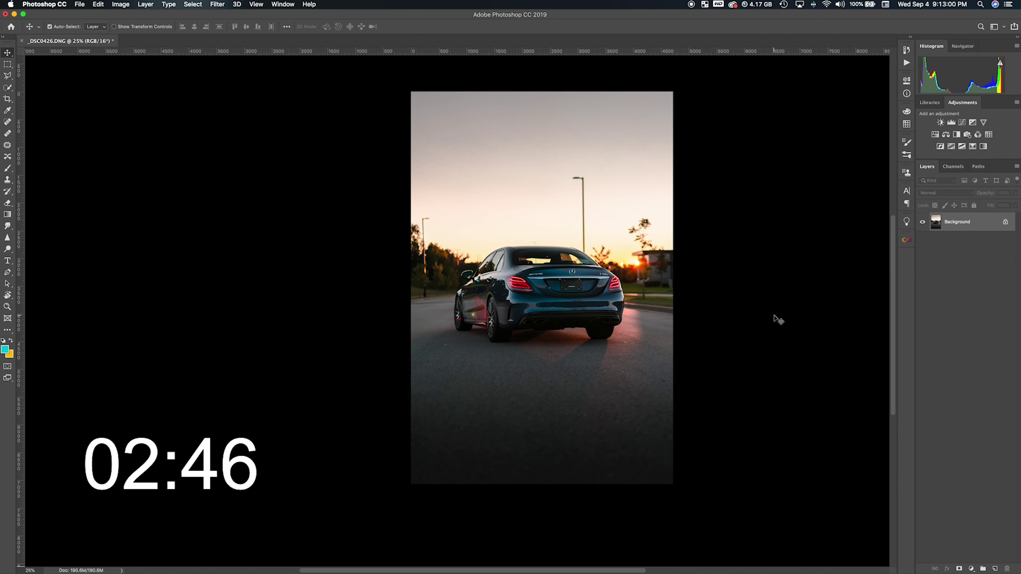
# - Duplicate the photo onto Layer 1 and hide the original Background layer
pyautogui.press('super+j')
pyautogui.press('super')
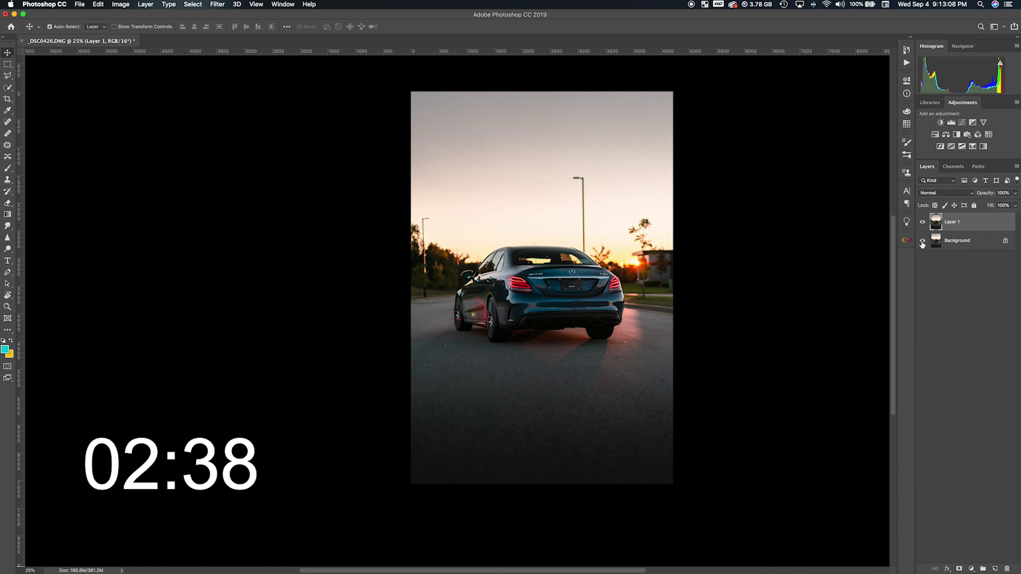
pyautogui.click(922, 241)
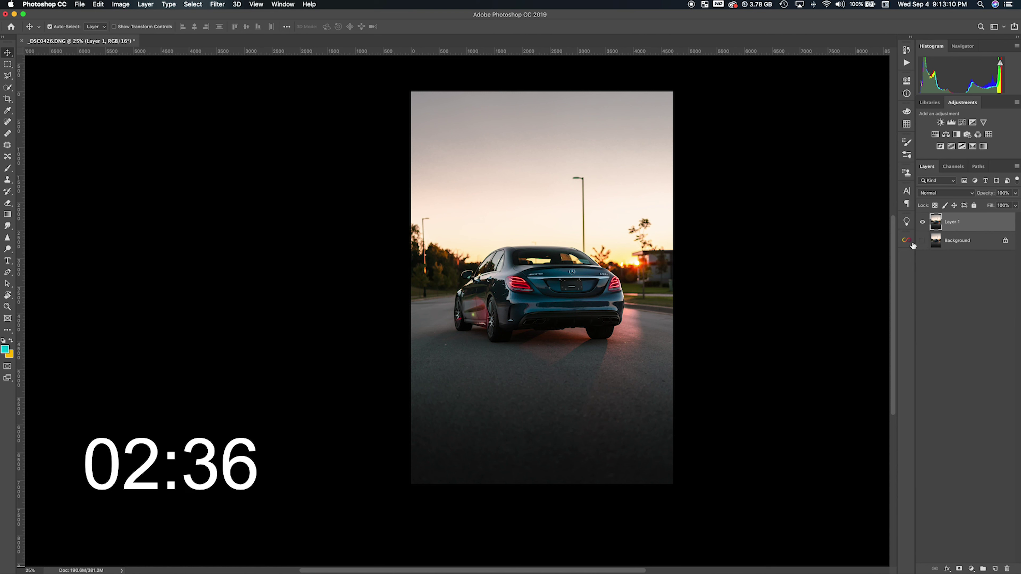
# - Zoom to 50% and clone sky and trees over the left streetlight pole
pyautogui.press('z')
pyautogui.click(430, 268)
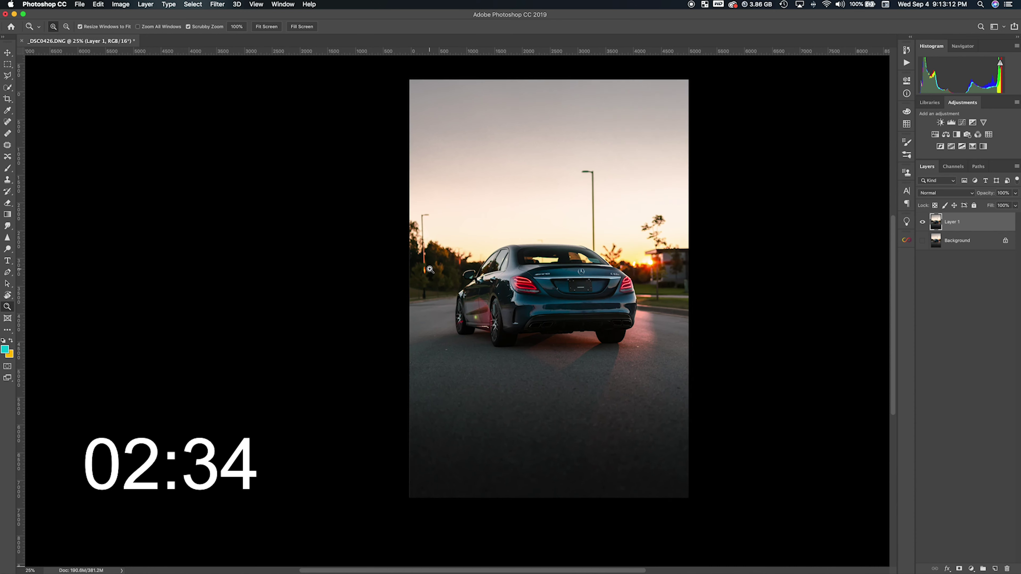
pyautogui.click(430, 269)
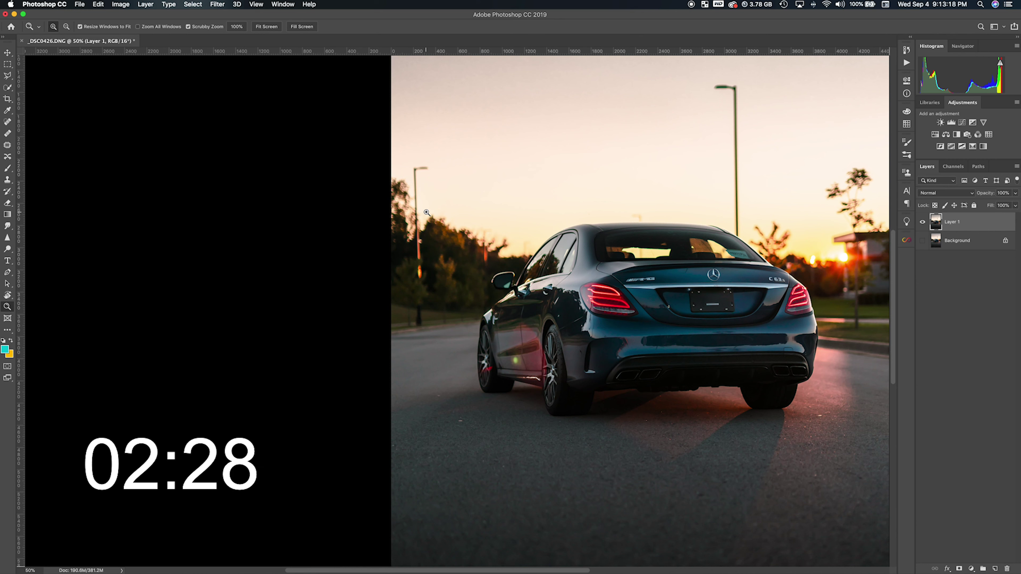
pyautogui.press('s')
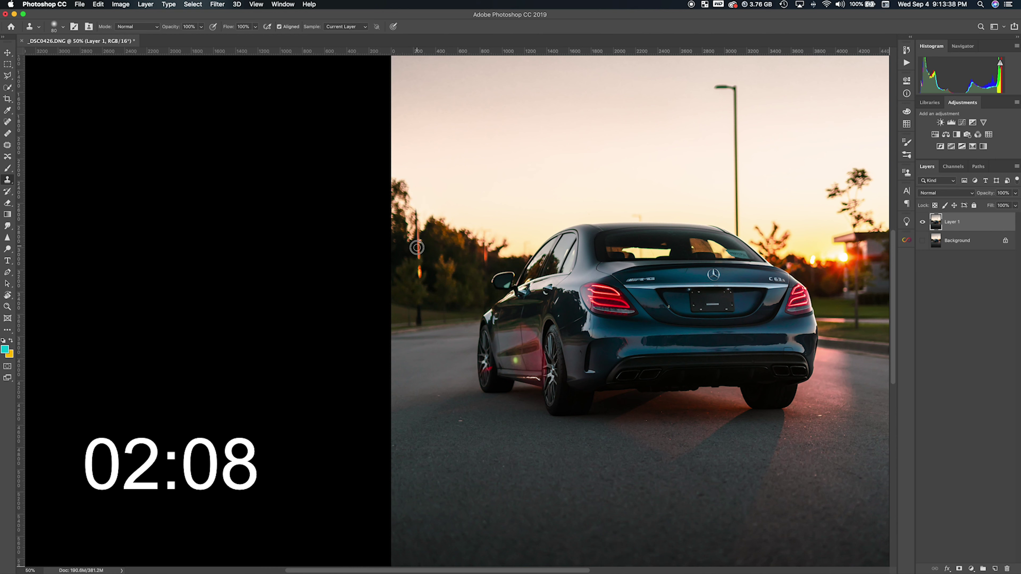
pyautogui.moveTo(417, 247)
pyautogui.mouseDown()
pyautogui.moveTo(417, 220)
pyautogui.moveTo(418, 275)
pyautogui.mouseUp()
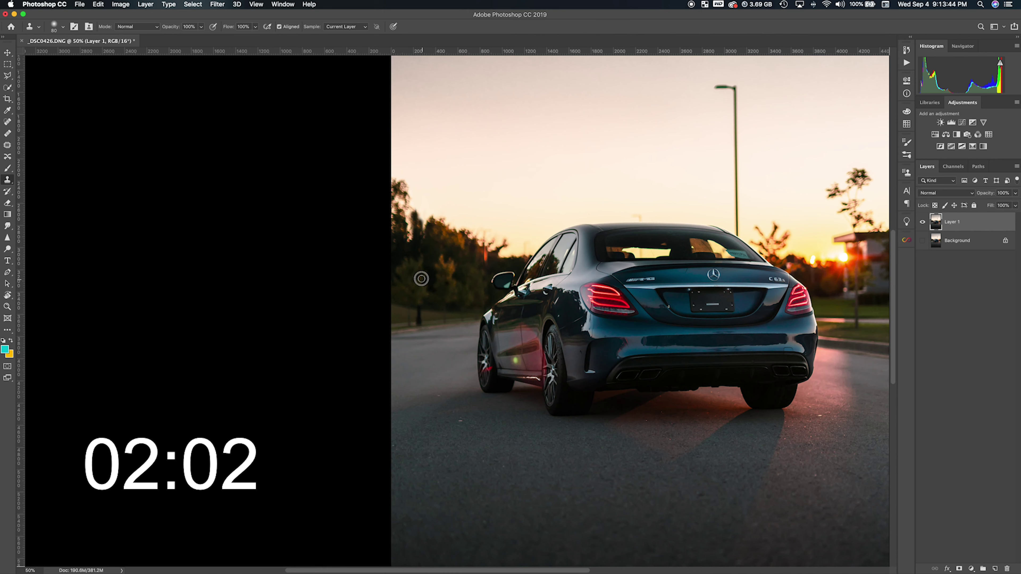
pyautogui.hscroll(5, 635, 247)
pyautogui.scroll(3, 636, 247)
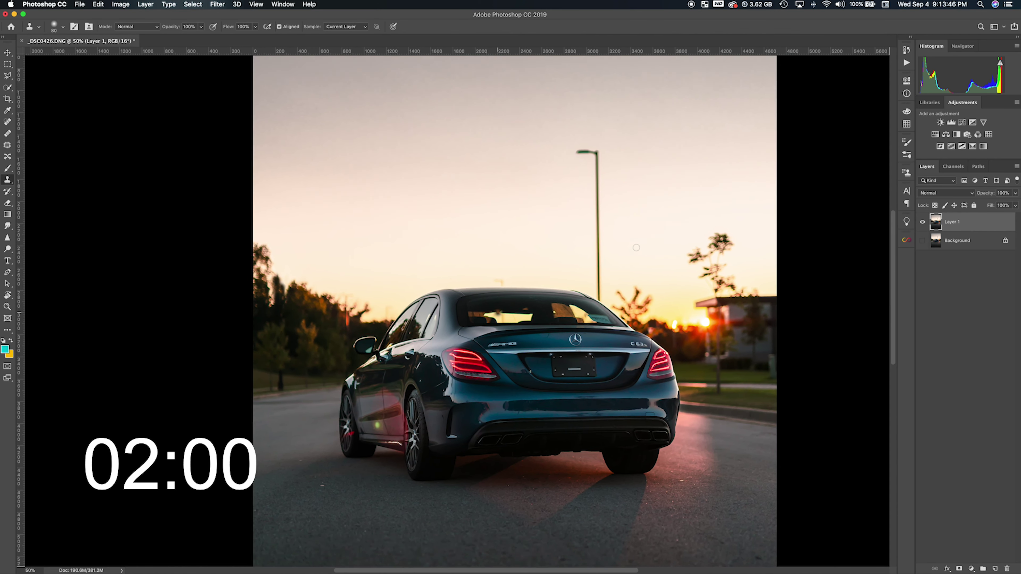
pyautogui.hscroll(1, 636, 248)
pyautogui.scroll(1, 635, 247)
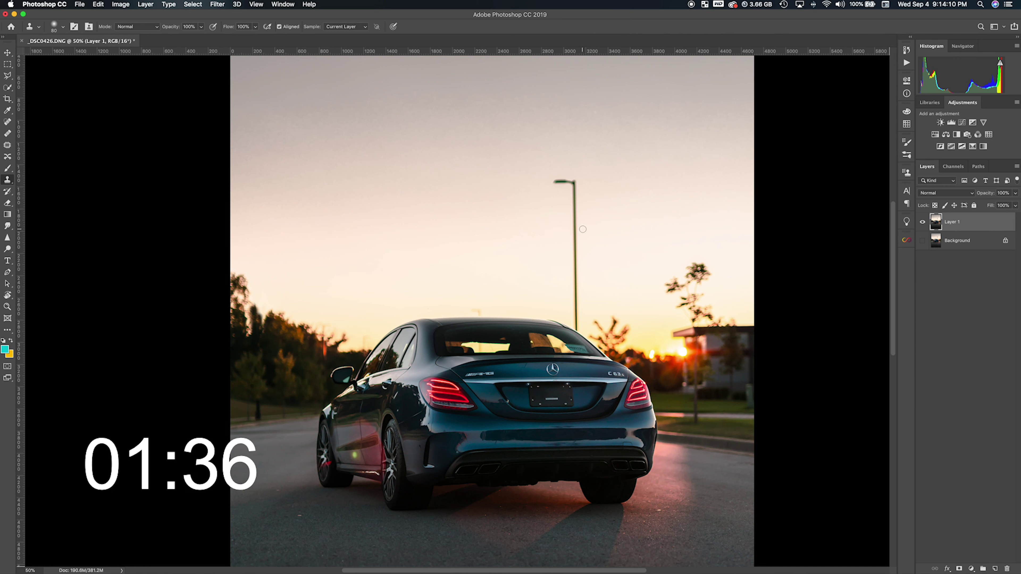
# - Patch out the tall streetlight pole behind the car with nearby sky, then deselect
pyautogui.press('j')
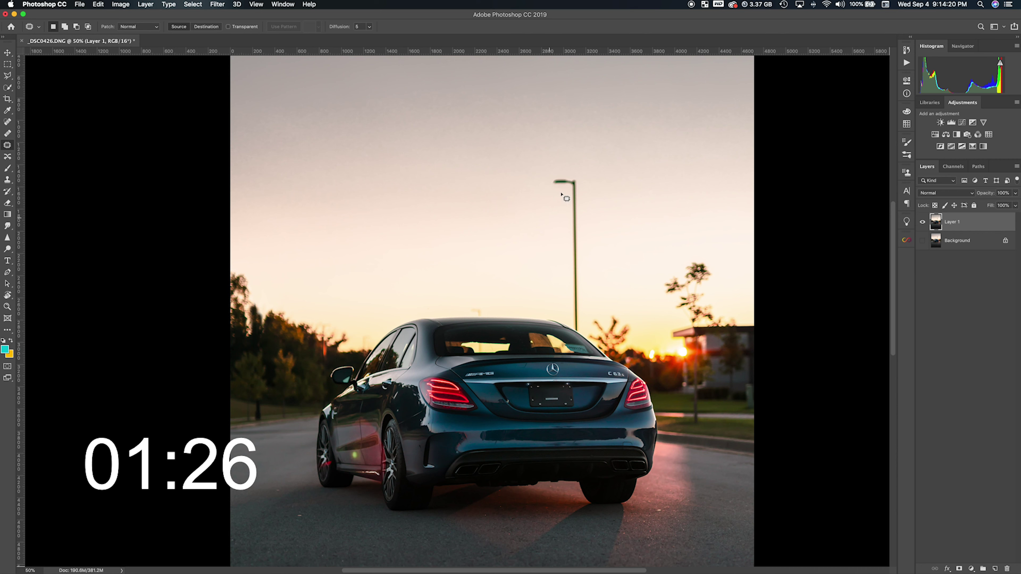
pyautogui.moveTo(567, 196)
pyautogui.mouseDown()
pyautogui.moveTo(548, 182)
pyautogui.moveTo(553, 169)
pyautogui.moveTo(583, 177)
pyautogui.moveTo(577, 329)
pyautogui.moveTo(566, 195)
pyautogui.moveTo(605, 209)
pyautogui.mouseUp()
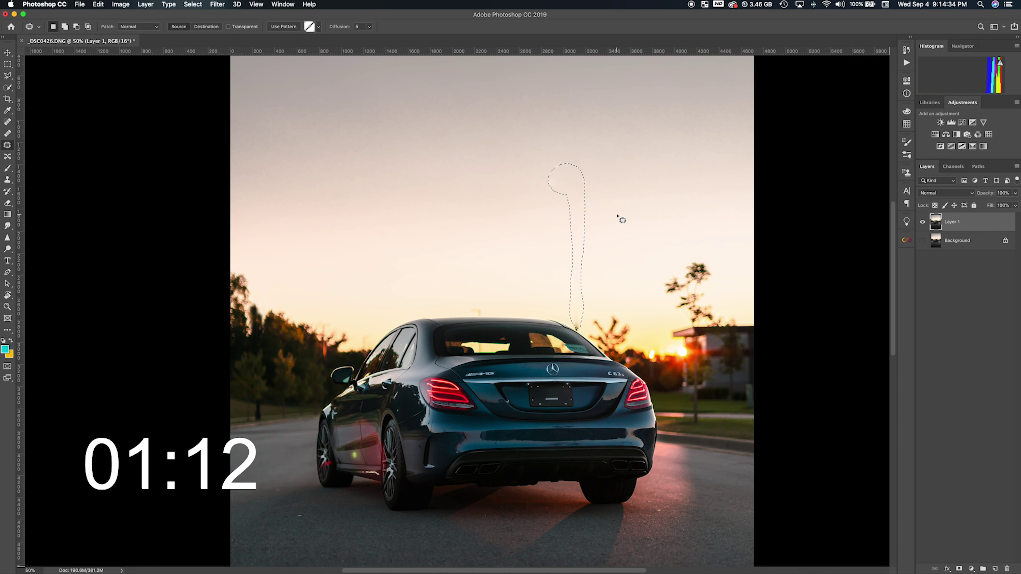
pyautogui.press('super+d')
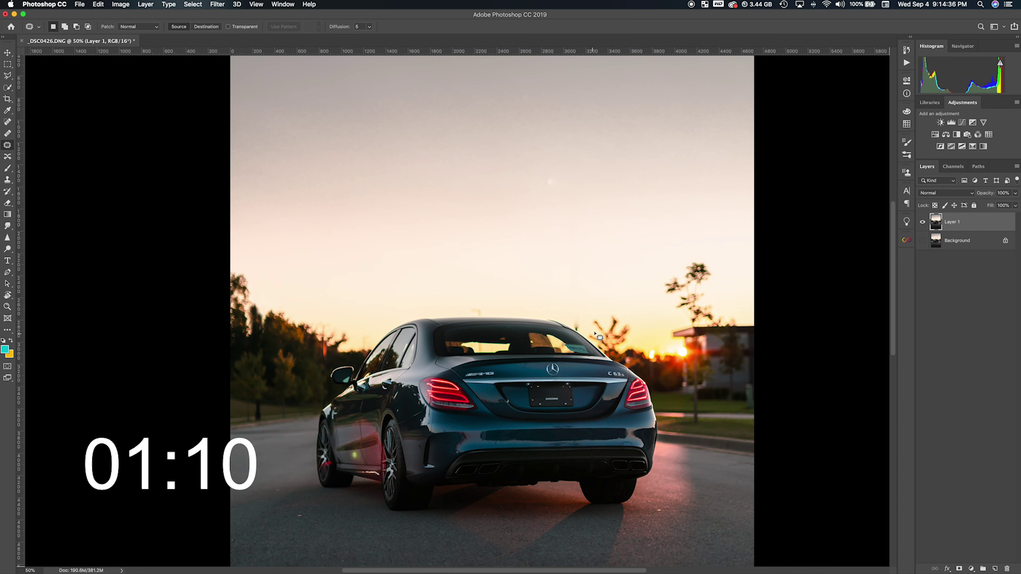
# - At 200% zoom, clone the pole stub above the rear roofline into smooth sky using a smaller brush
pyautogui.press('z')
pyautogui.click(585, 330)
pyautogui.click(585, 330)
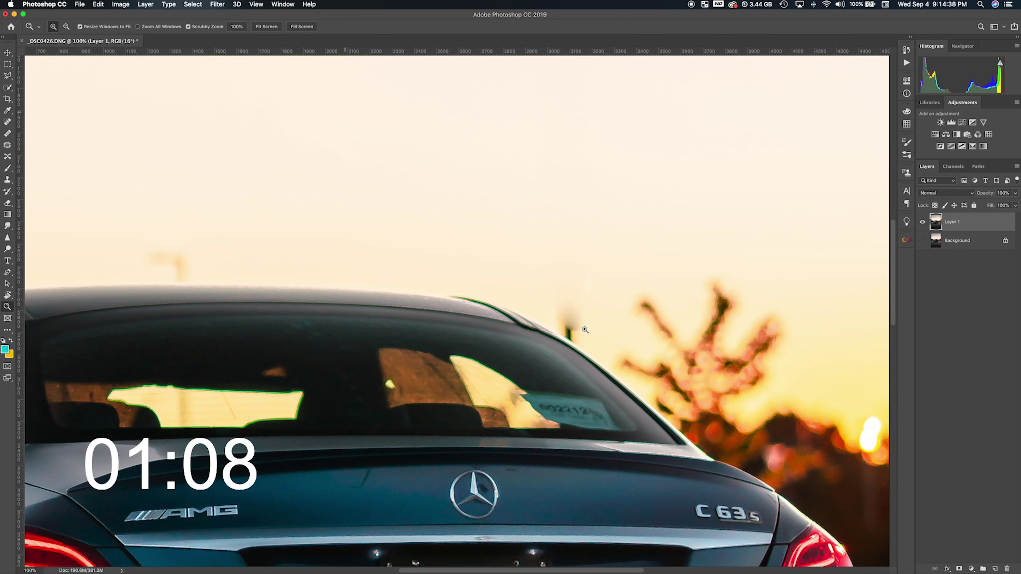
pyautogui.click(581, 325)
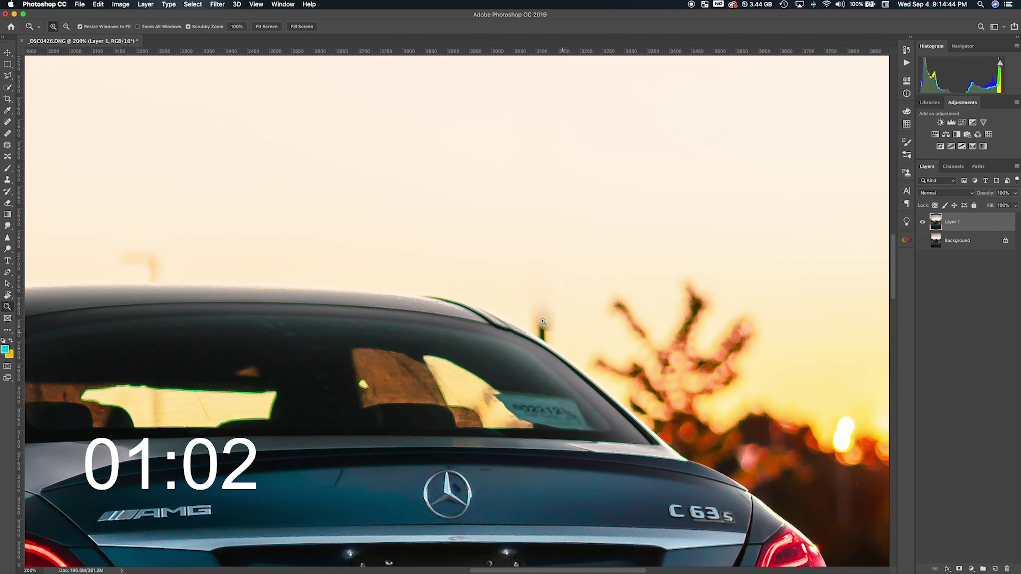
pyautogui.press('s')
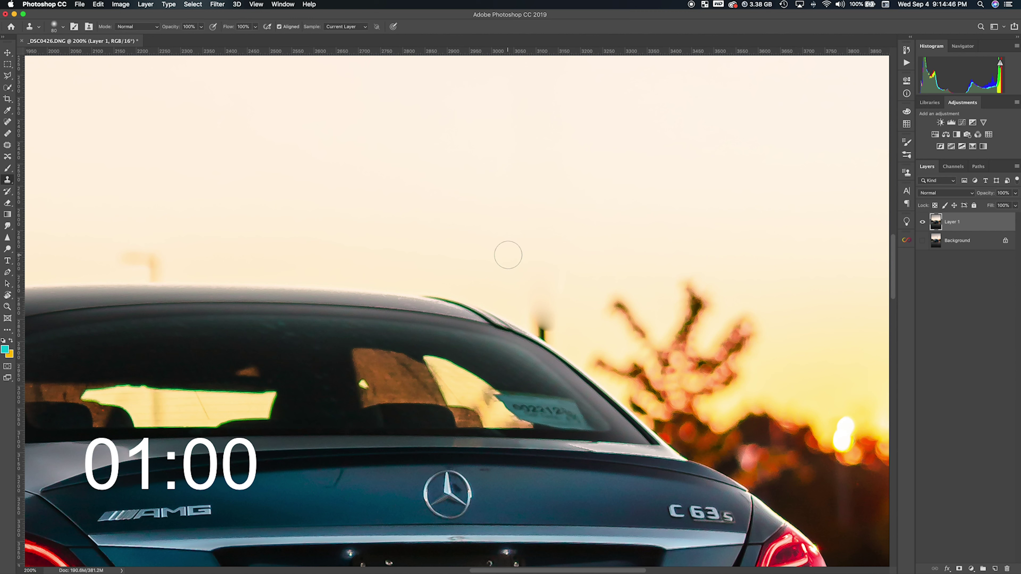
pyautogui.press('[')
pyautogui.press('[')
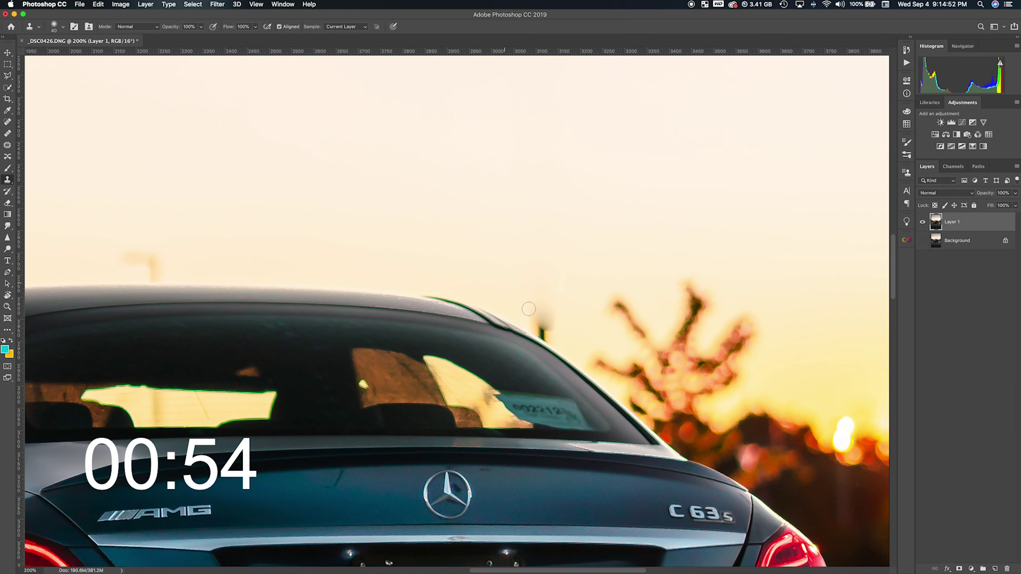
pyautogui.moveTo(528, 308)
pyautogui.mouseDown()
pyautogui.moveTo(554, 304)
pyautogui.moveTo(547, 332)
pyautogui.mouseUp()
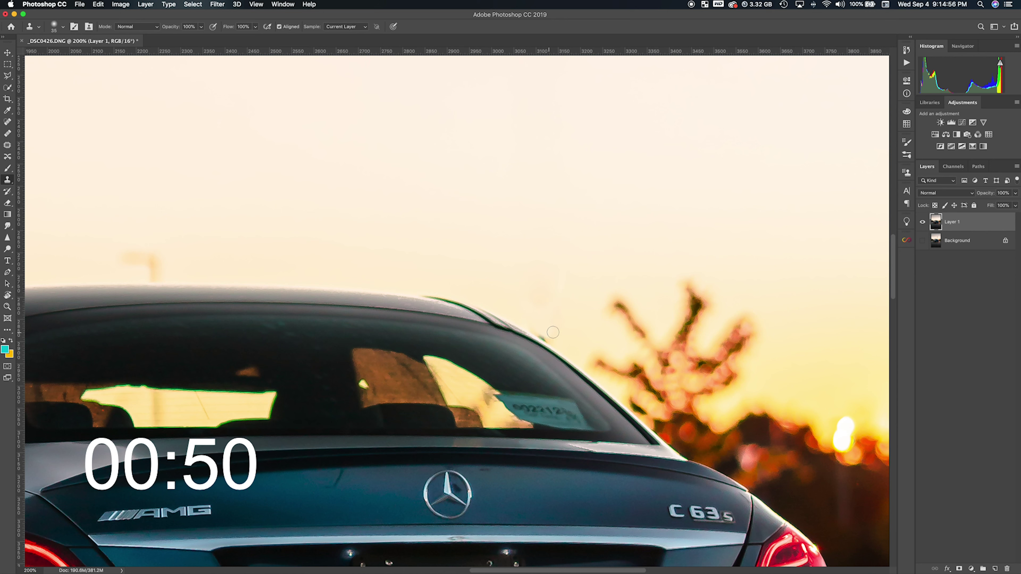
pyautogui.press('[')
pyautogui.press('[')
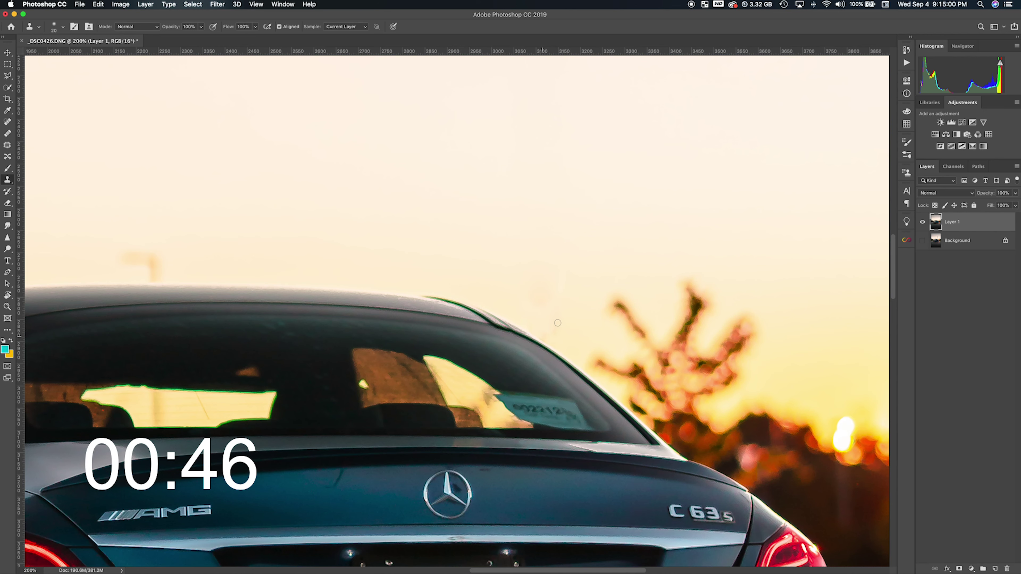
pyautogui.press('z')
pyautogui.moveTo(557, 323)
pyautogui.mouseDown()
pyautogui.moveTo(434, 310)
pyautogui.moveTo(462, 308)
pyautogui.mouseUp()
pyautogui.keyDown('alt'); pyautogui.click(434, 309); pyautogui.keyUp('alt')
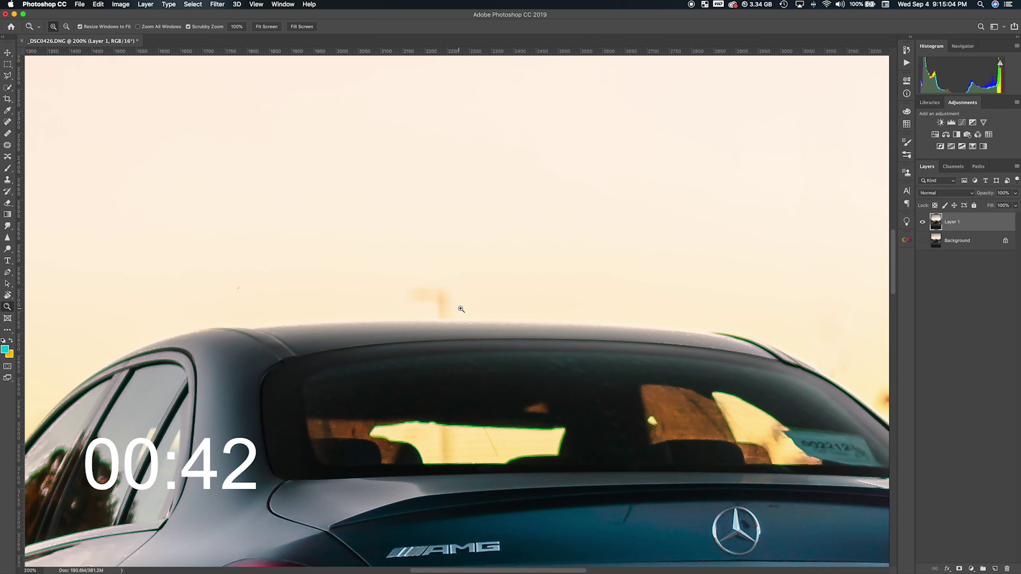
# - With a larger clone brush, paint out the faint lamp post above the roof
pyautogui.press('s')
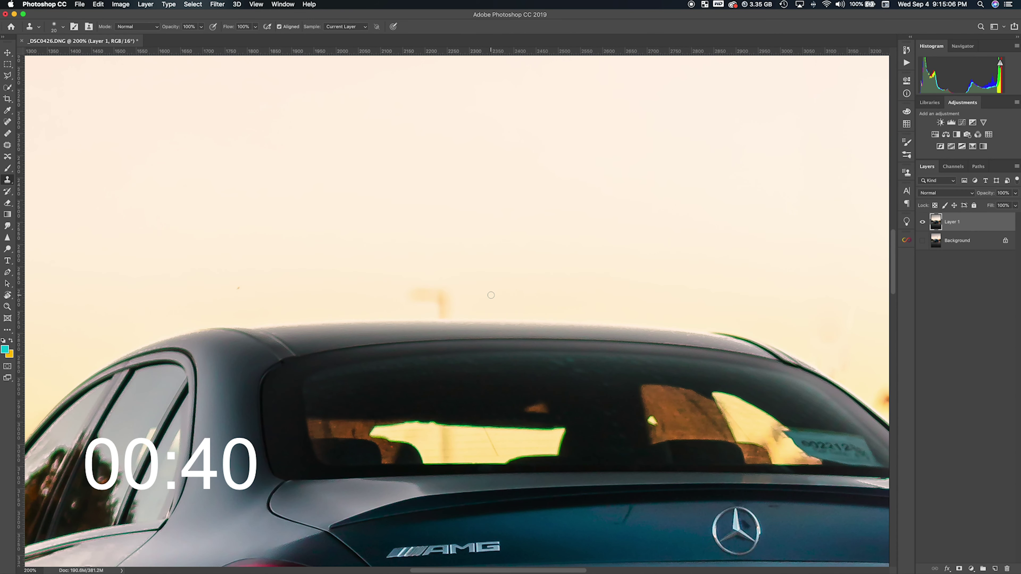
pyautogui.press(']')
pyautogui.press(']')
pyautogui.press(']')
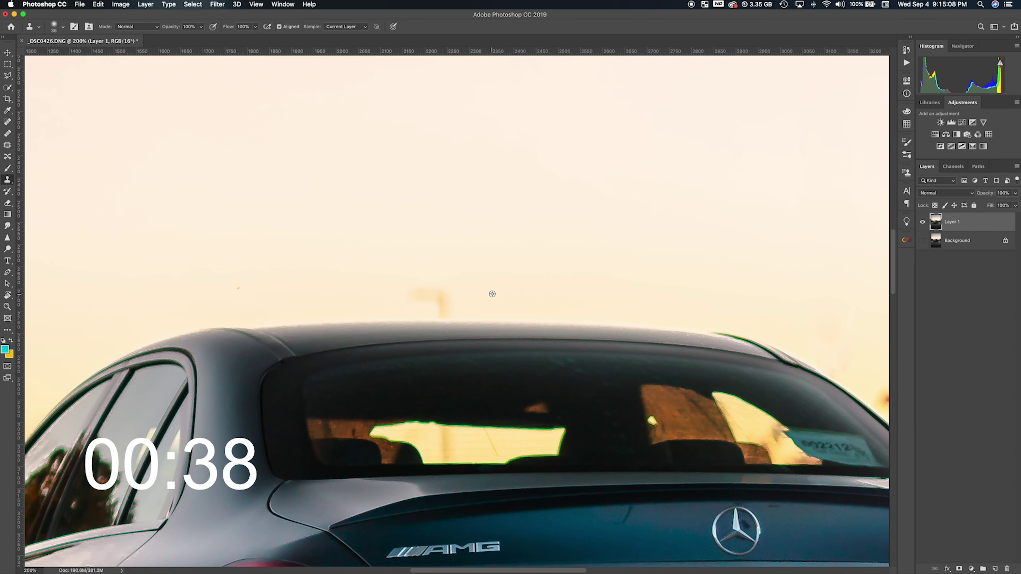
pyautogui.keyDown('alt'); pyautogui.click(453, 296); pyautogui.keyUp('alt')
pyautogui.moveTo(451, 291)
pyautogui.mouseDown()
pyautogui.moveTo(431, 294)
pyautogui.moveTo(447, 294)
pyautogui.moveTo(430, 296)
pyautogui.moveTo(434, 310)
pyautogui.mouseUp()
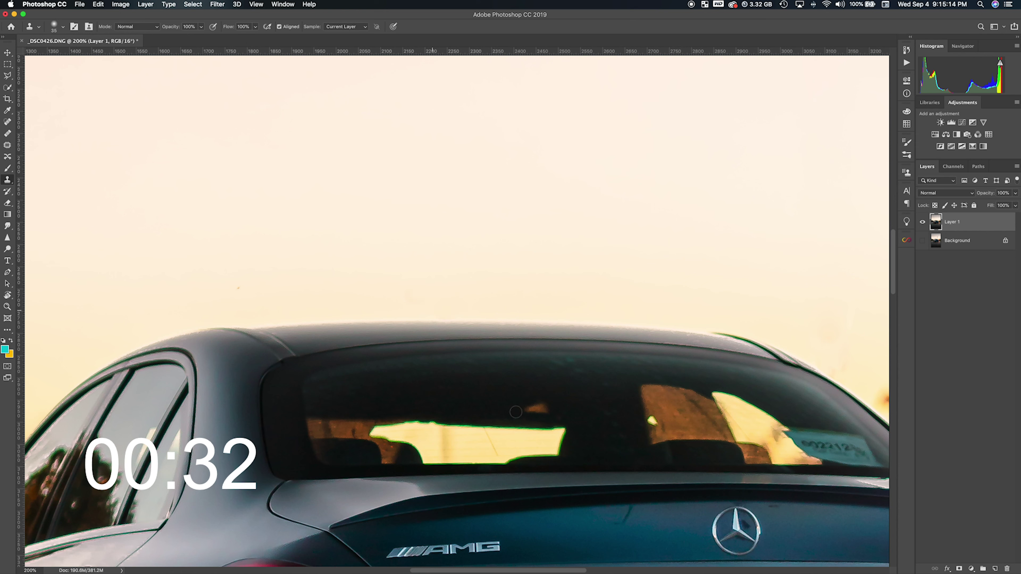
# - Clone over the bright reflection in the rear window, then zoom out to the whole car
pyautogui.keyDown('alt'); pyautogui.click(472, 442); pyautogui.keyUp('alt')
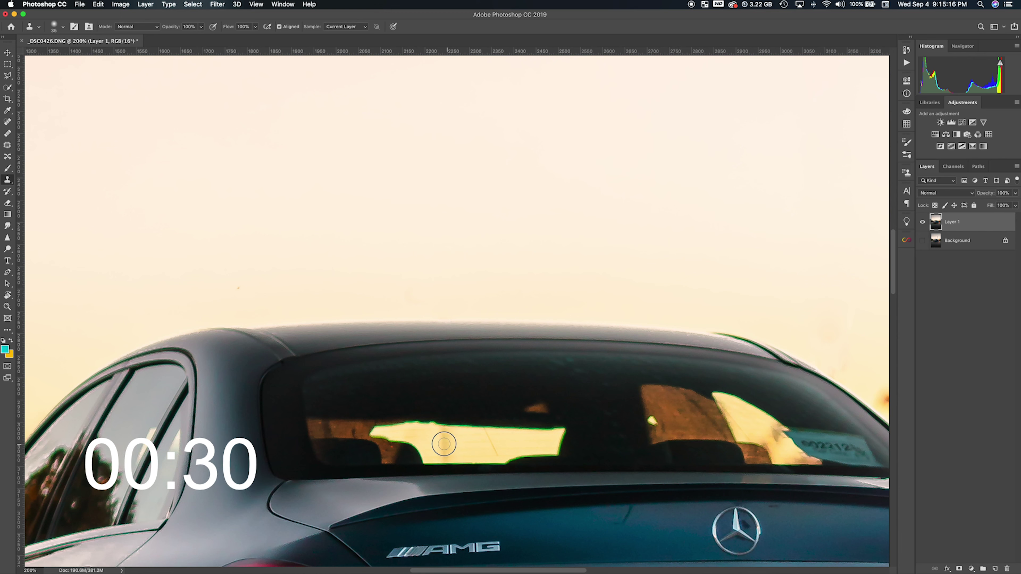
pyautogui.moveTo(445, 440)
pyautogui.mouseDown()
pyautogui.moveTo(447, 459)
pyautogui.moveTo(451, 433)
pyautogui.mouseUp()
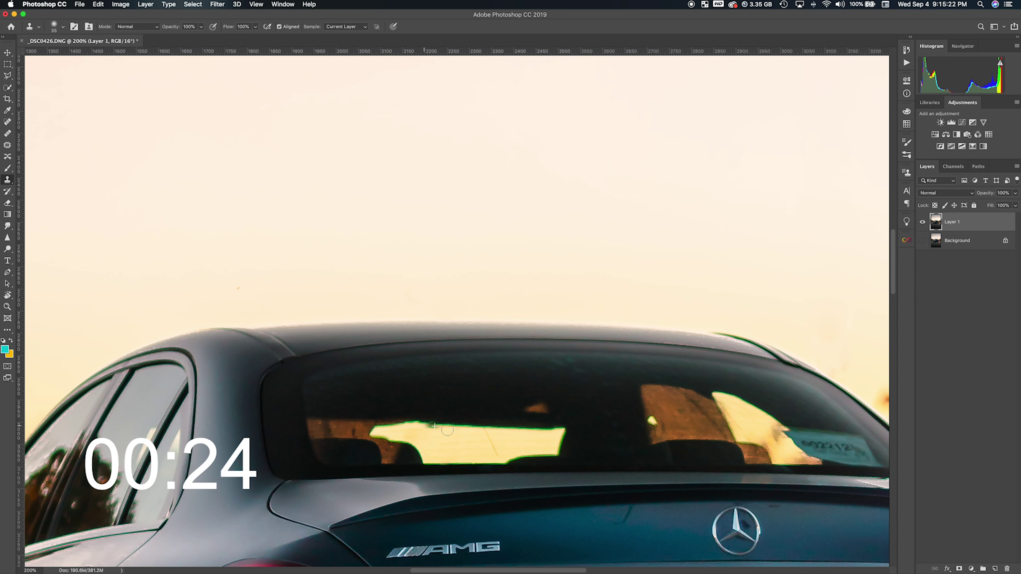
pyautogui.press('z')
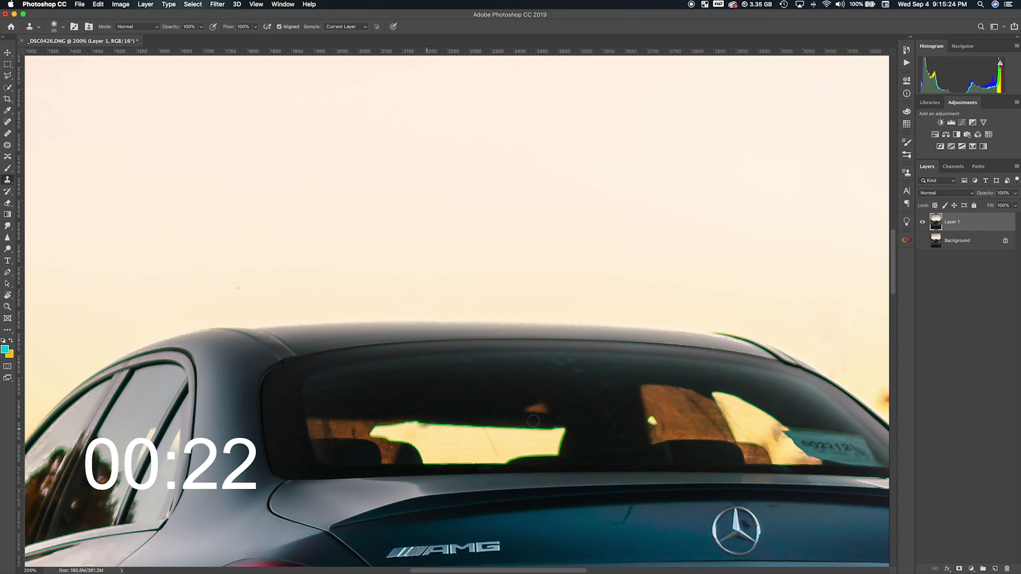
pyautogui.keyDown('alt'); pyautogui.click(532, 402); pyautogui.keyUp('alt')
pyautogui.keyDown('alt'); pyautogui.click(531, 402); pyautogui.keyUp('alt')
pyautogui.keyDown('alt'); pyautogui.click(532, 402); pyautogui.keyUp('alt')
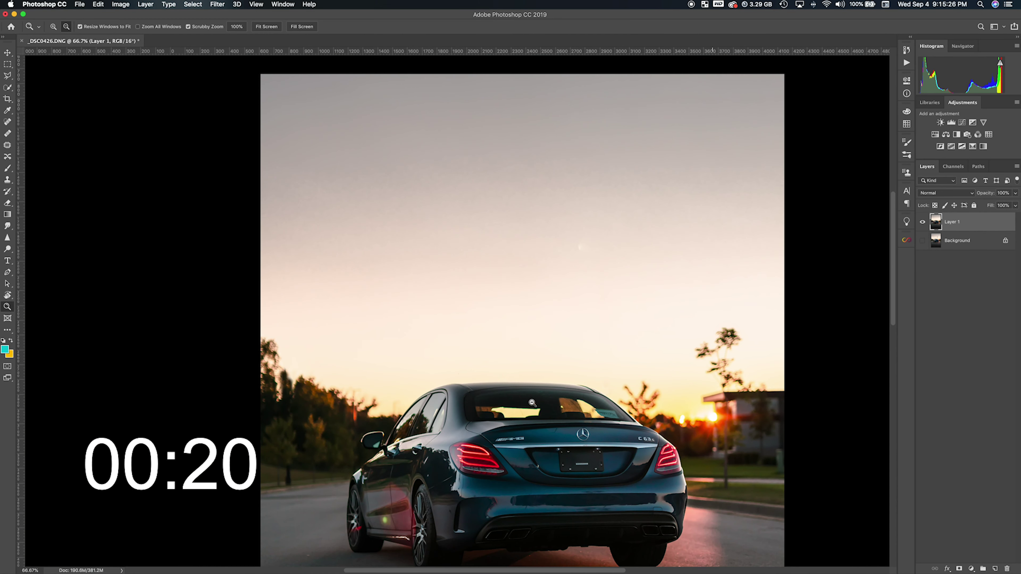
pyautogui.keyDown('alt'); pyautogui.click(532, 402); pyautogui.keyUp('alt')
pyautogui.keyDown('alt'); pyautogui.click(533, 402); pyautogui.keyUp('alt')
pyautogui.keyDown('alt'); pyautogui.click(533, 402); pyautogui.keyUp('alt')
pyautogui.press('v')
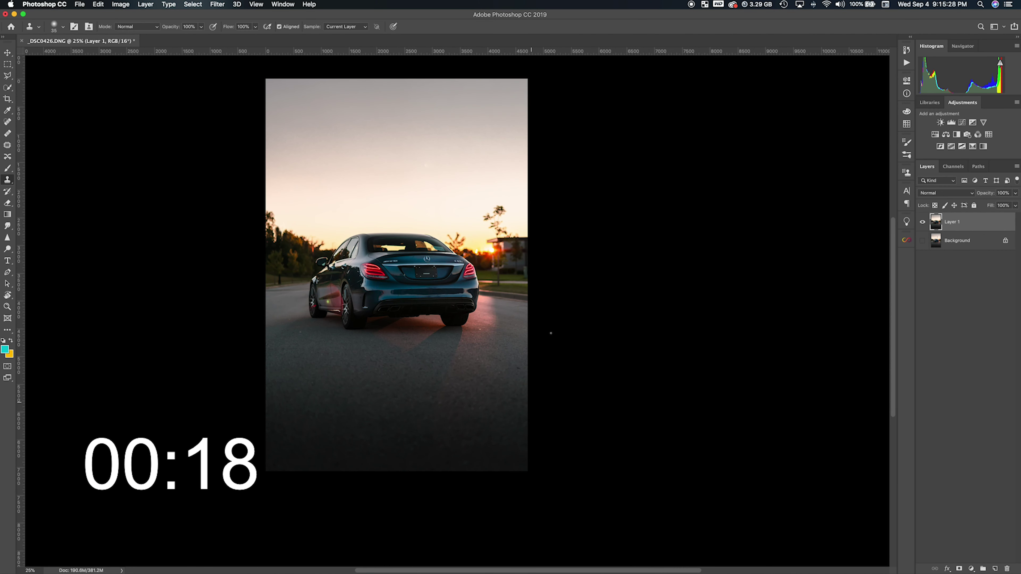